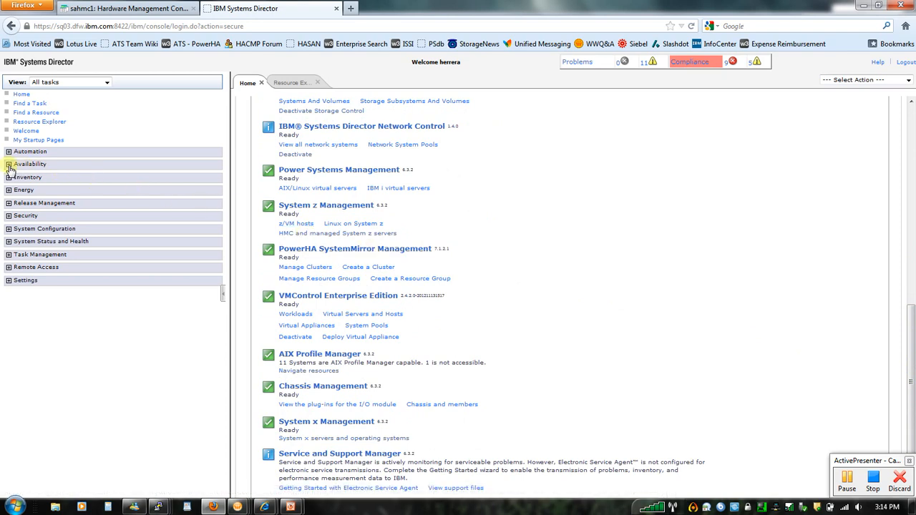
# Collapse the navigation pane and open the PowerHA SystemMirror Management summary page
pyautogui.click(8, 165)
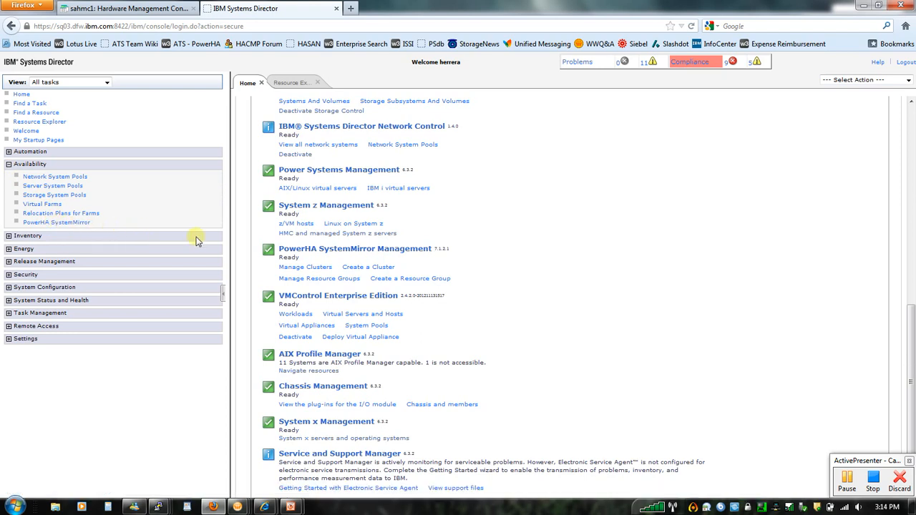
pyautogui.click(223, 293)
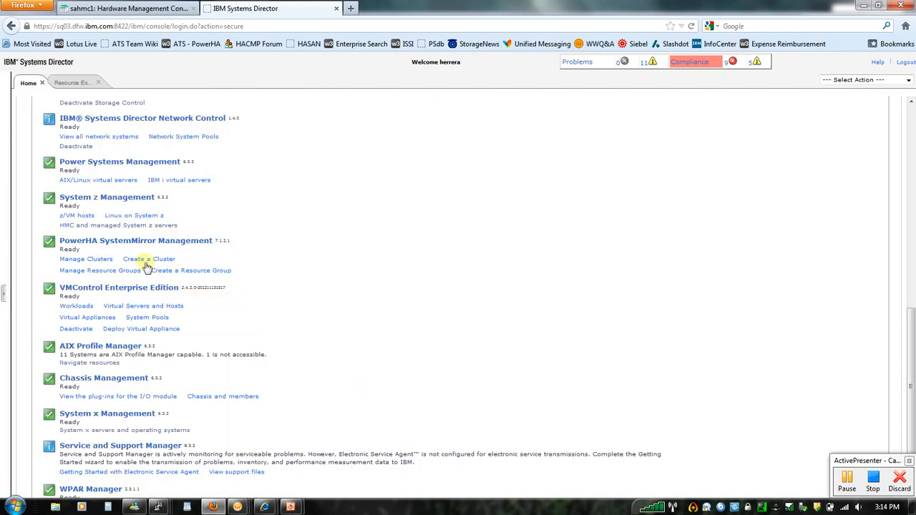
pyautogui.click(96, 241)
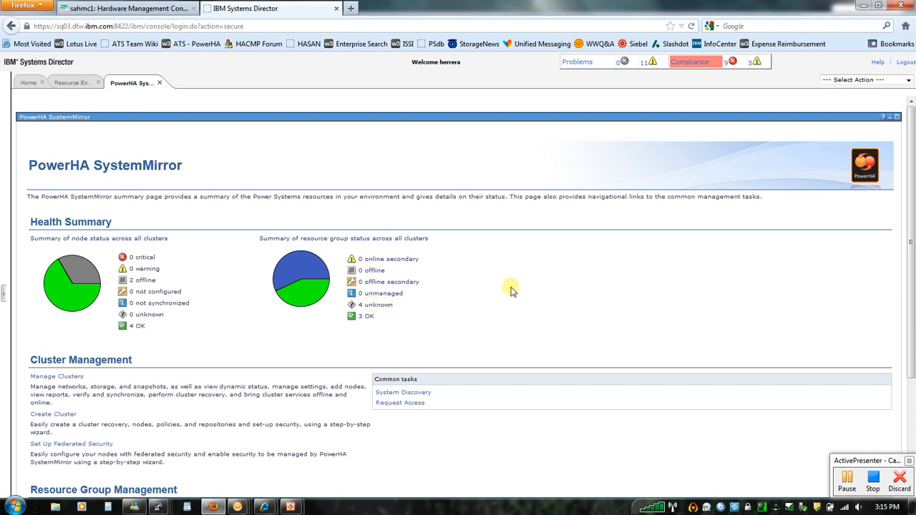
# Open cluster management from the PowerHA SystemMirror summary and display the general properties of node mhoracle1
pyautogui.moveTo(911, 207); pyautogui.dragTo(892, 341)
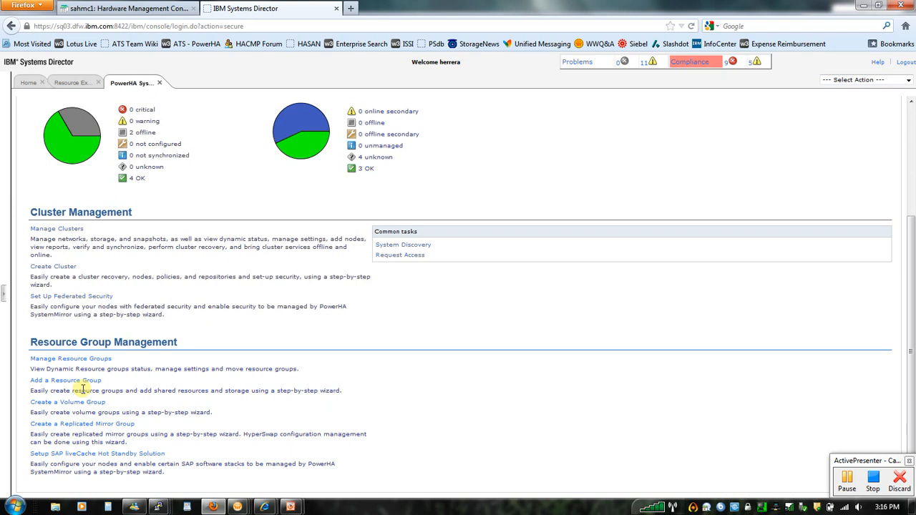
pyautogui.click(73, 231)
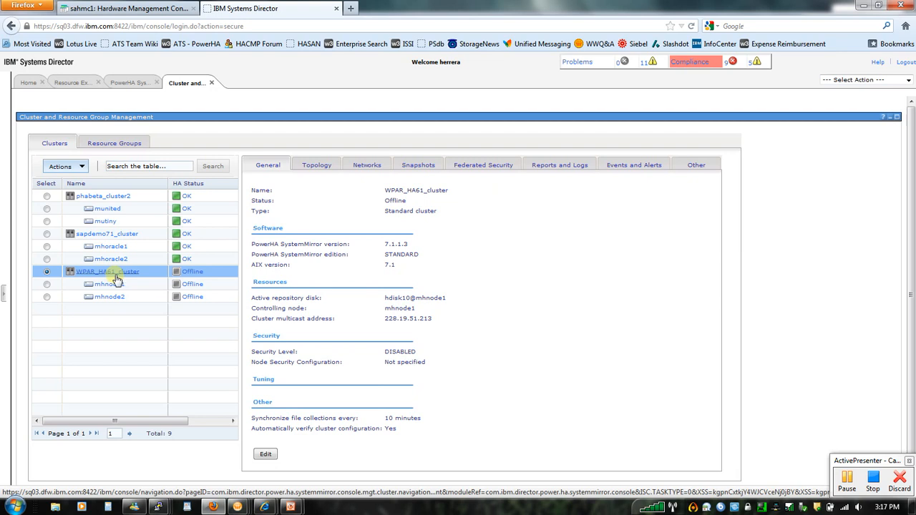
pyautogui.click(47, 247)
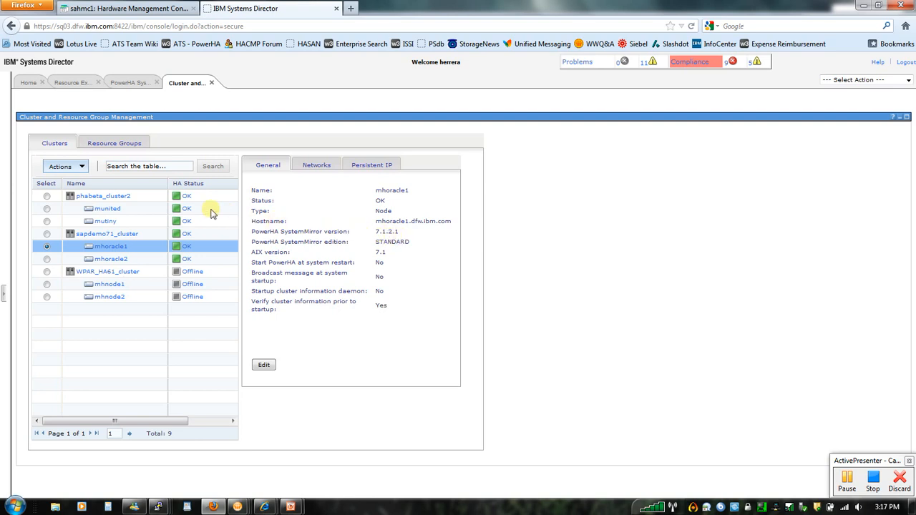
# Select the munited_rg resource group and inspect its general properties and its available add-resource and add-storage actions
pyautogui.click(119, 146)
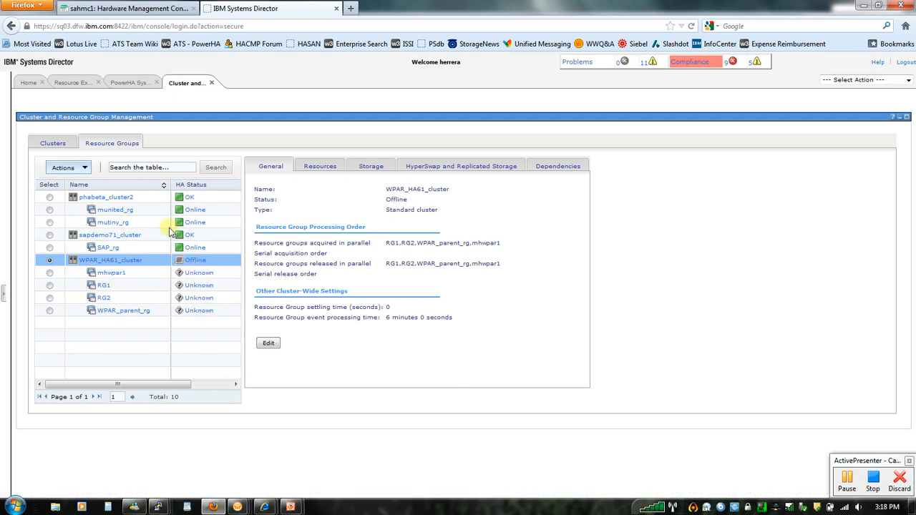
pyautogui.click(50, 211)
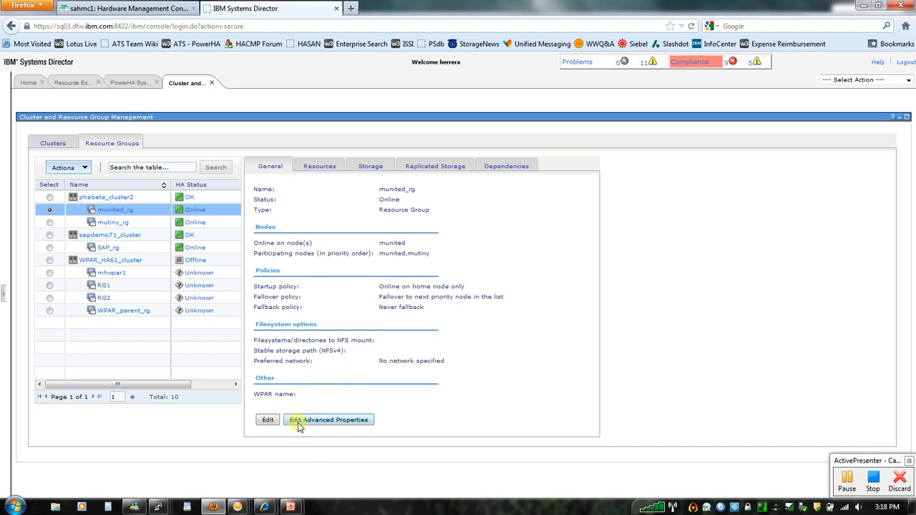
pyautogui.rightClick(111, 213)
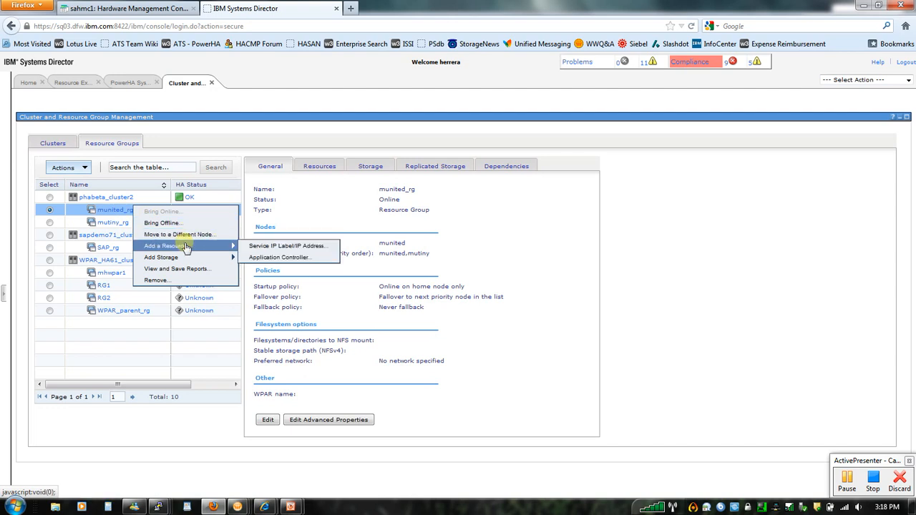
pyautogui.moveTo(193, 258)
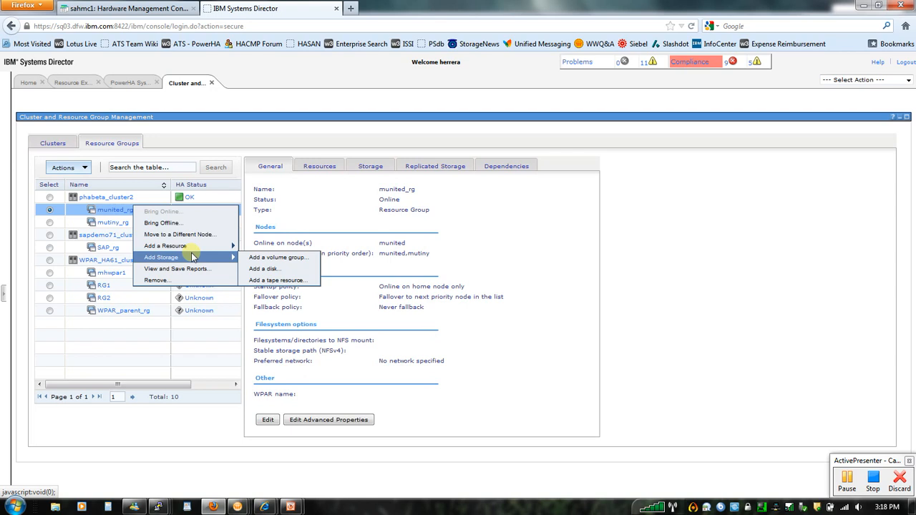
# View the resources of munited_rg and its volume groups and file systems
pyautogui.click(326, 169)
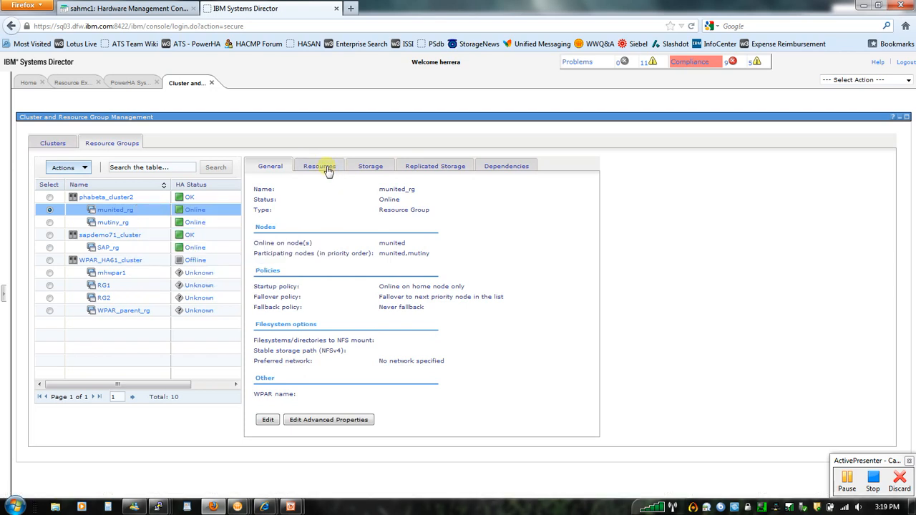
pyautogui.click(327, 169)
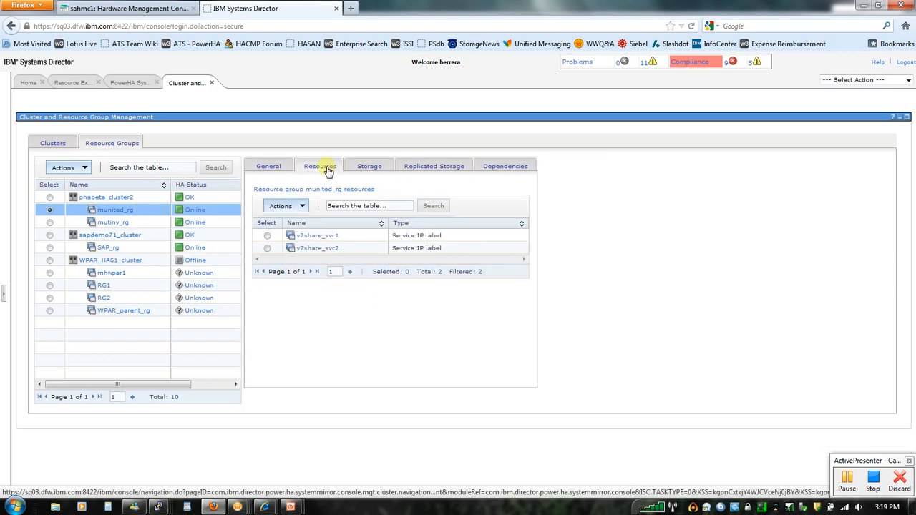
pyautogui.click(370, 169)
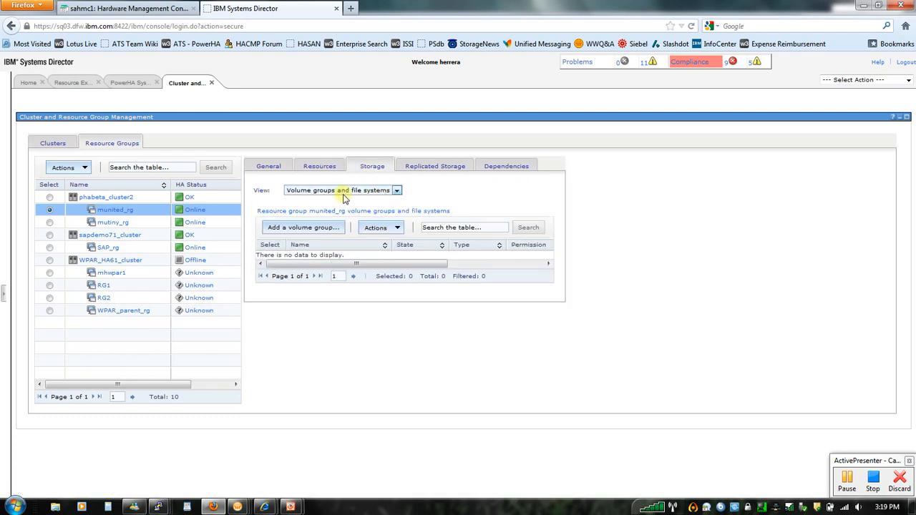
# Select the SAP_rg resource group and view its resources and its volume groups and file systems
pyautogui.click(49, 248)
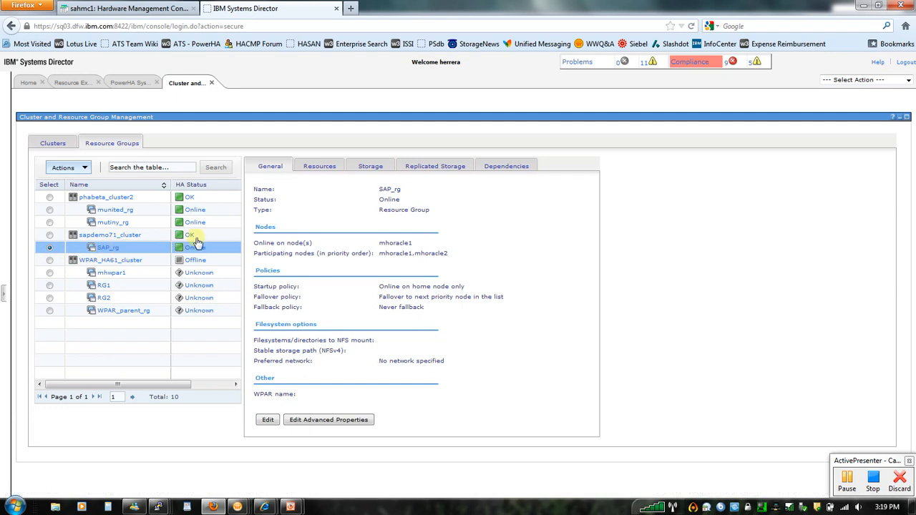
pyautogui.click(328, 167)
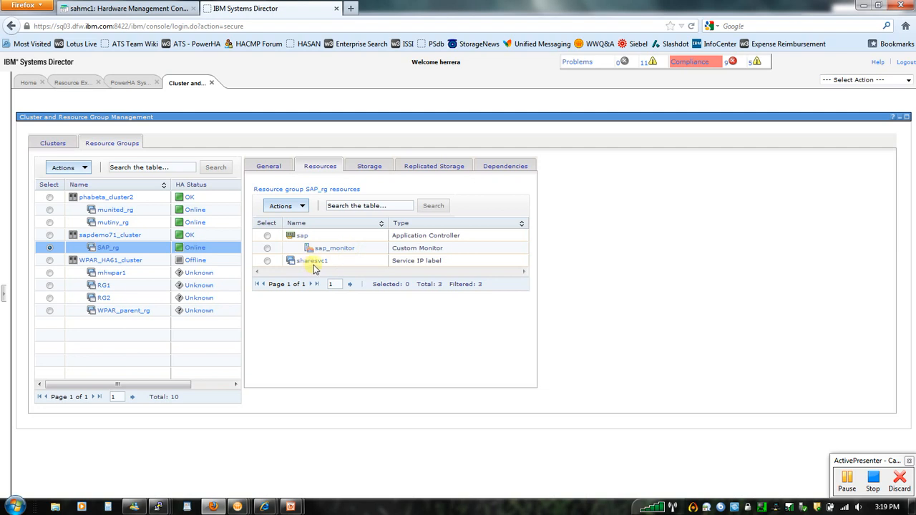
pyautogui.click(379, 170)
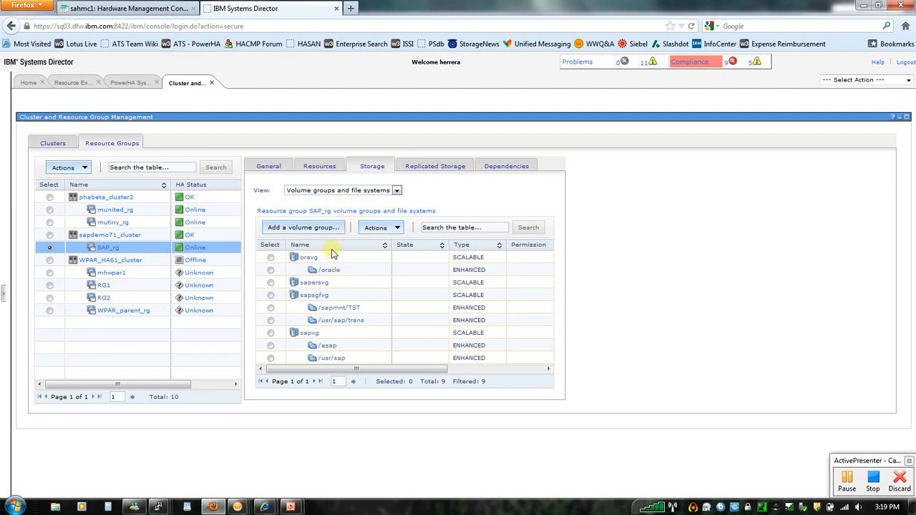
# Inspect SAP_rg's storage view choices and the actions available without a selection and for the oravg volume group
pyautogui.click(396, 191)
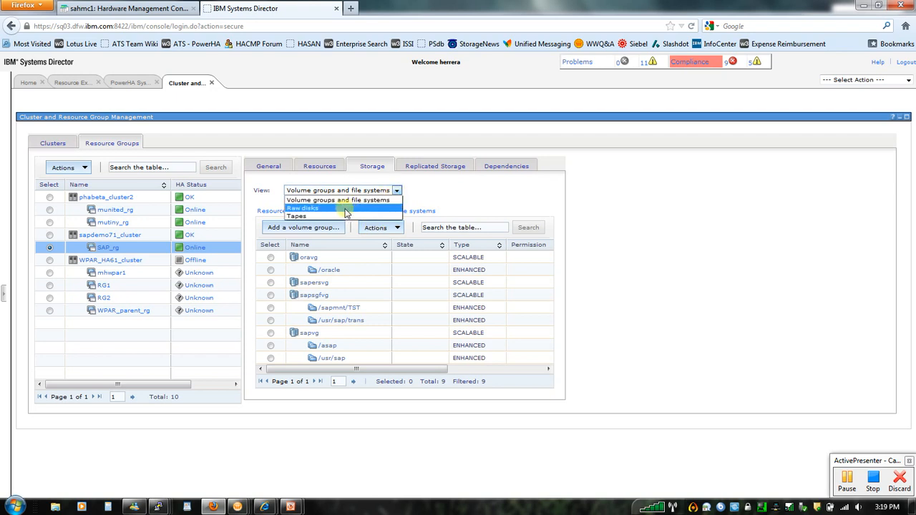
pyautogui.click(430, 202)
pyautogui.click(399, 227)
pyautogui.click(399, 227)
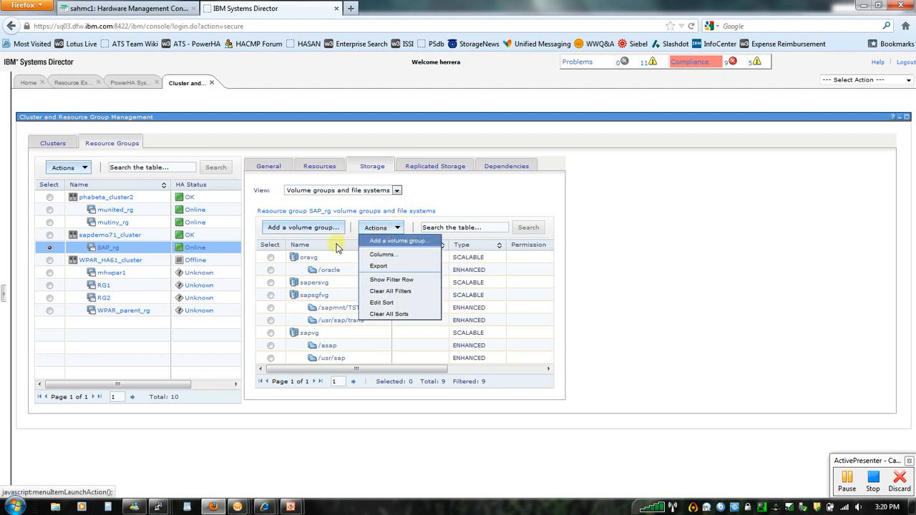
pyautogui.click(270, 257)
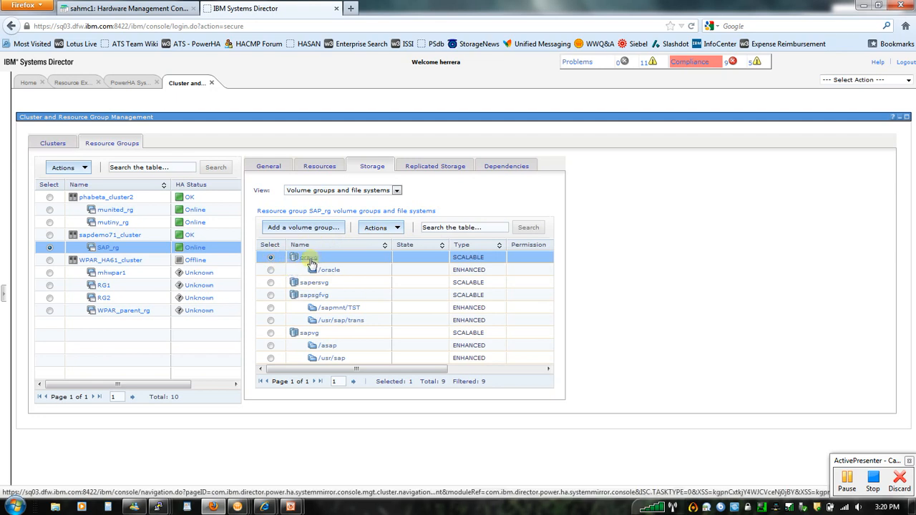
pyautogui.click(399, 227)
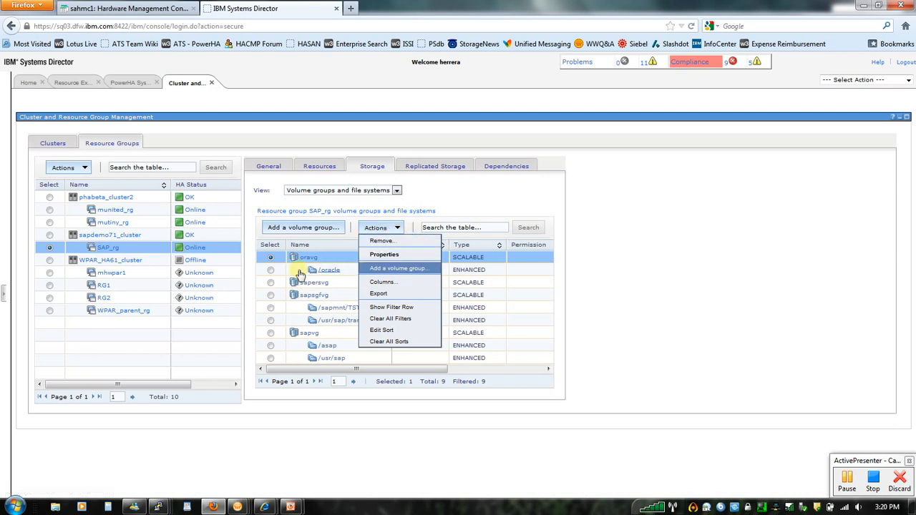
pyautogui.click(399, 189)
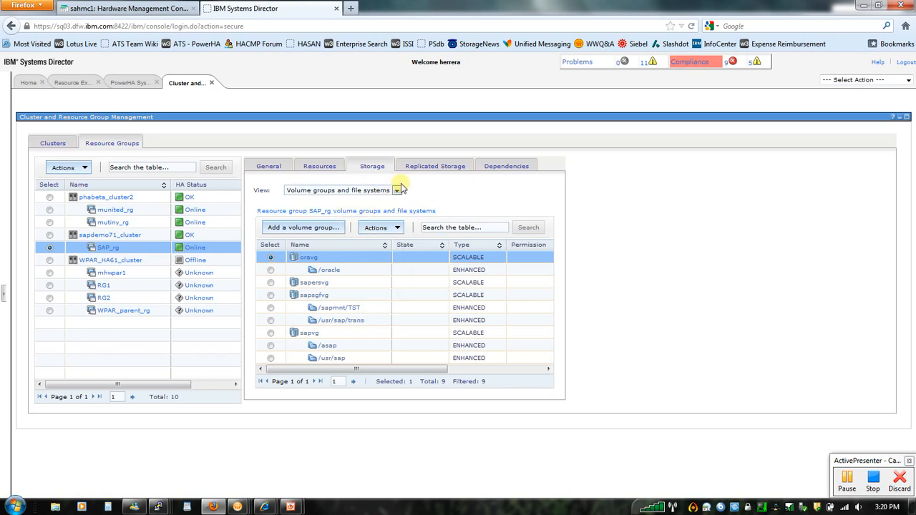
# Switch SAP_rg's storage view to Raw disks and display the resource group's dependencies
pyautogui.click(400, 189)
pyautogui.click(351, 212)
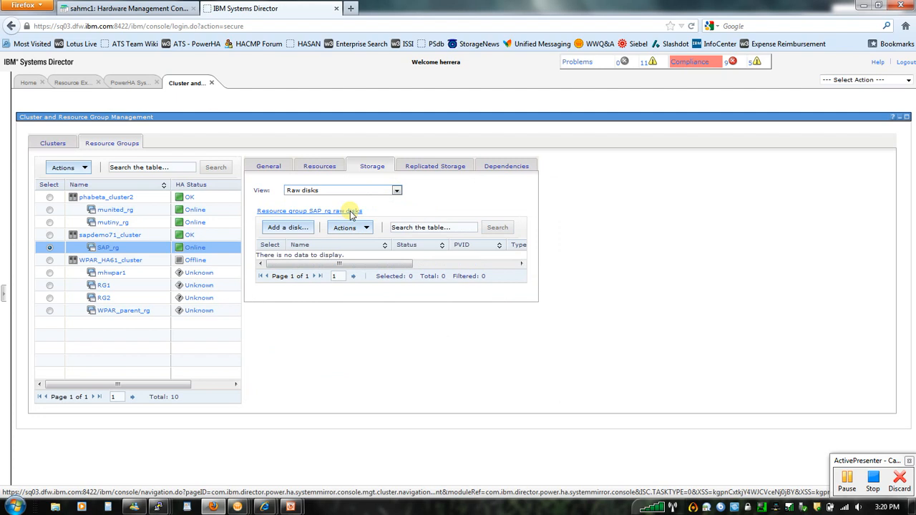
pyautogui.click(397, 191)
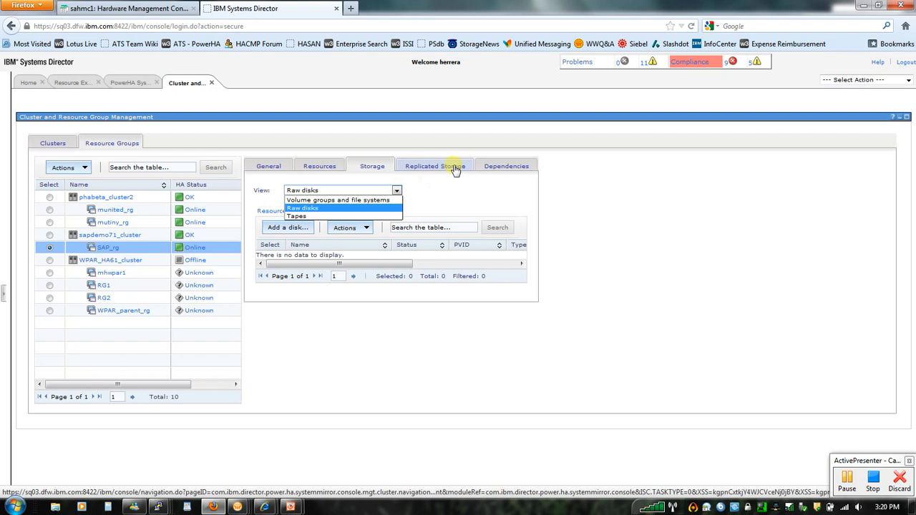
pyautogui.click(493, 167)
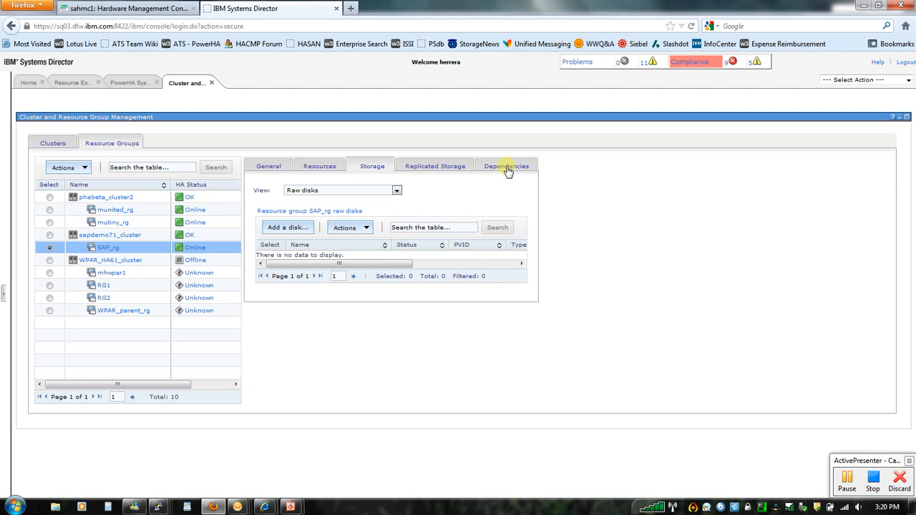
pyautogui.click(507, 168)
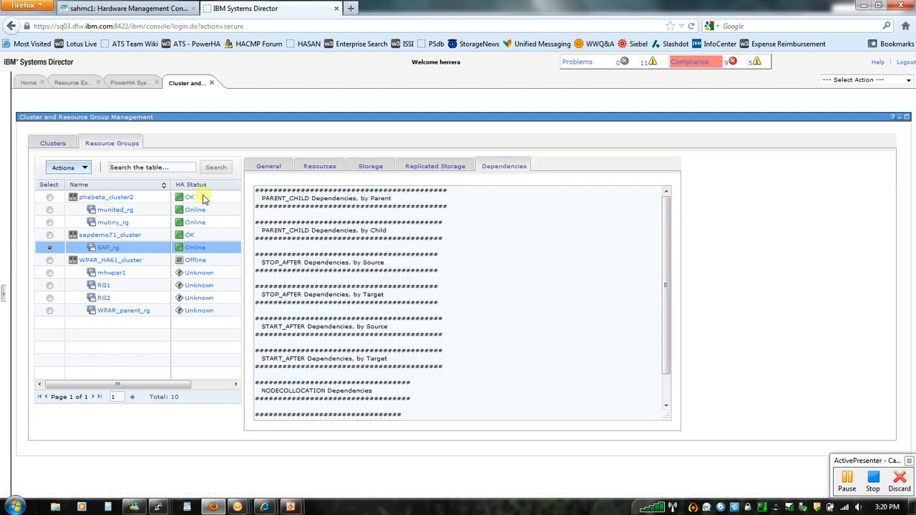
# Select sapdemo71_cluster among the clusters, load its topology map by refreshing, and display its networks
pyautogui.click(53, 146)
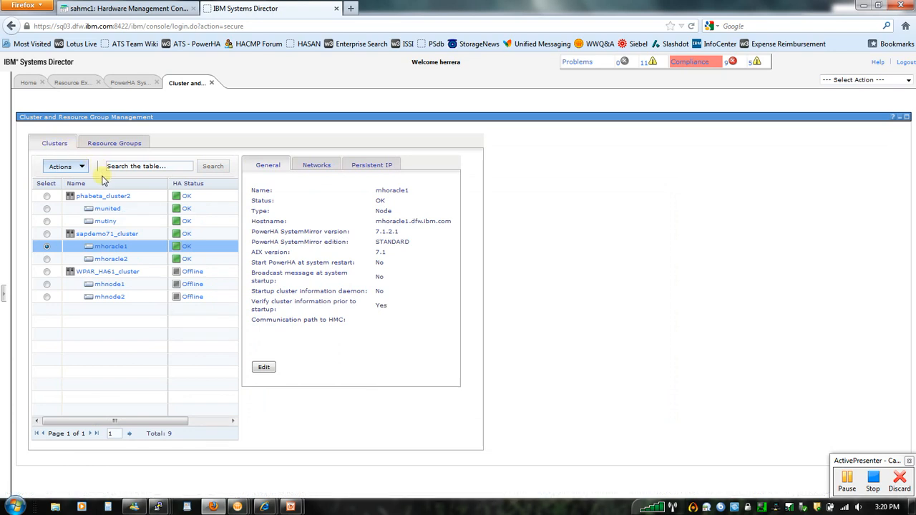
pyautogui.click(47, 236)
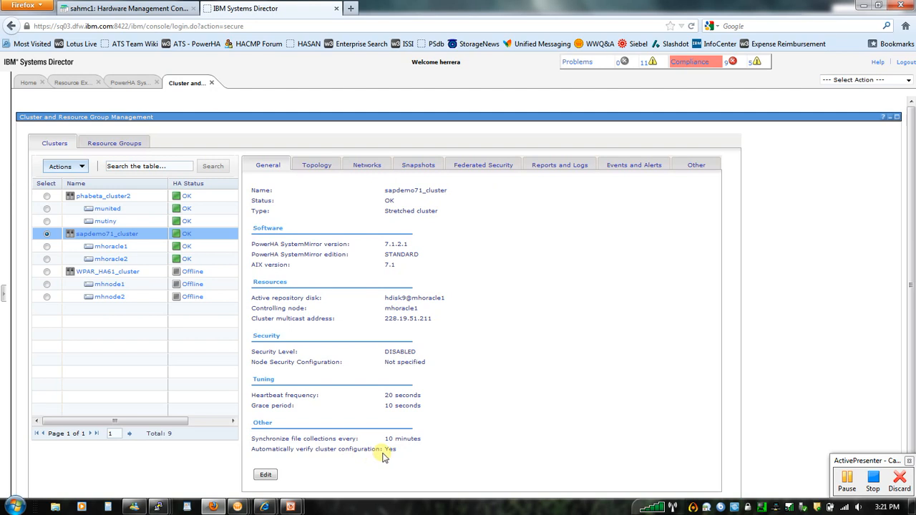
pyautogui.click(326, 167)
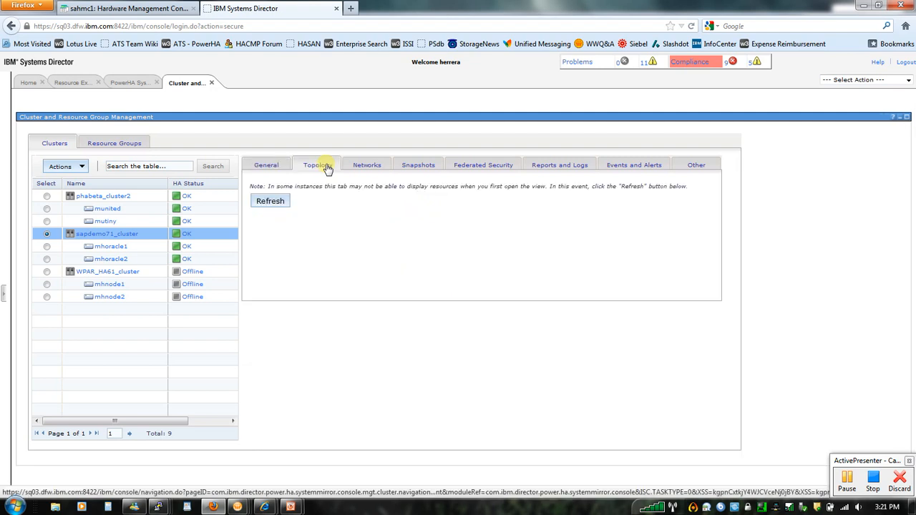
pyautogui.click(271, 201)
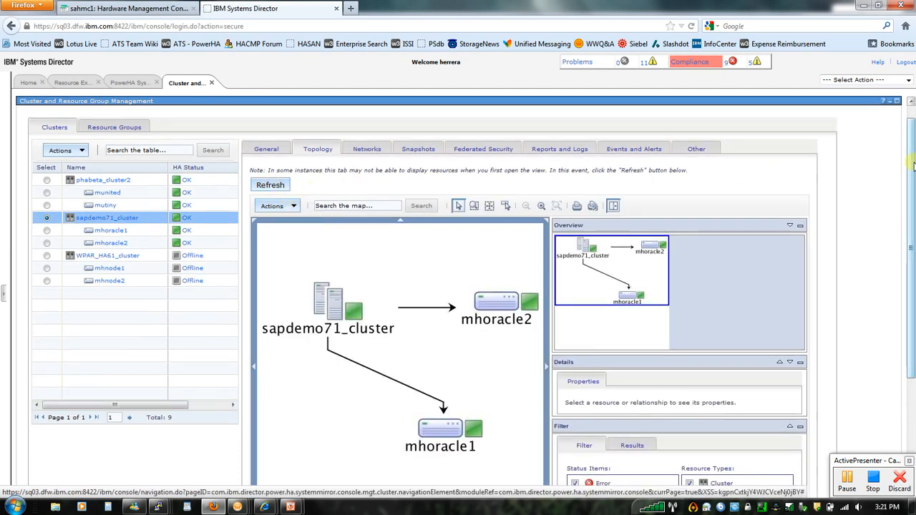
pyautogui.moveTo(912, 165); pyautogui.dragTo(902, 190)
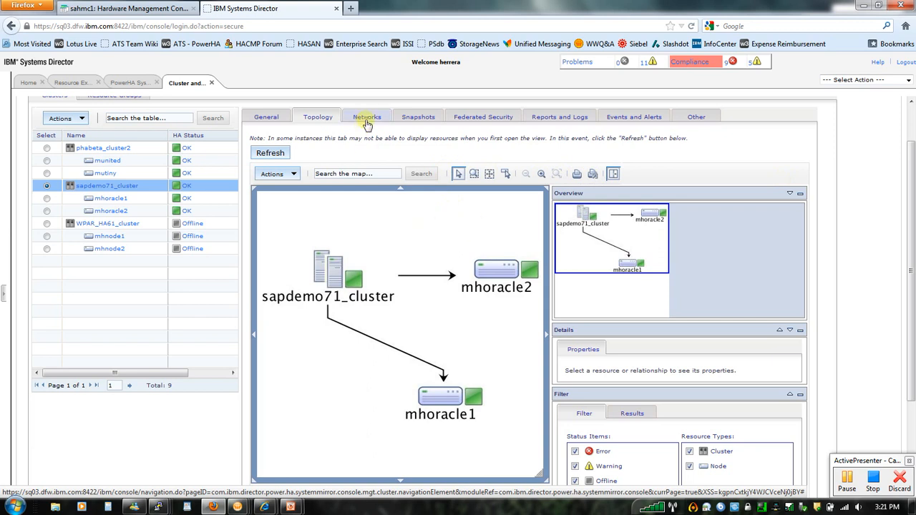
pyautogui.scroll(1, 368, 121)
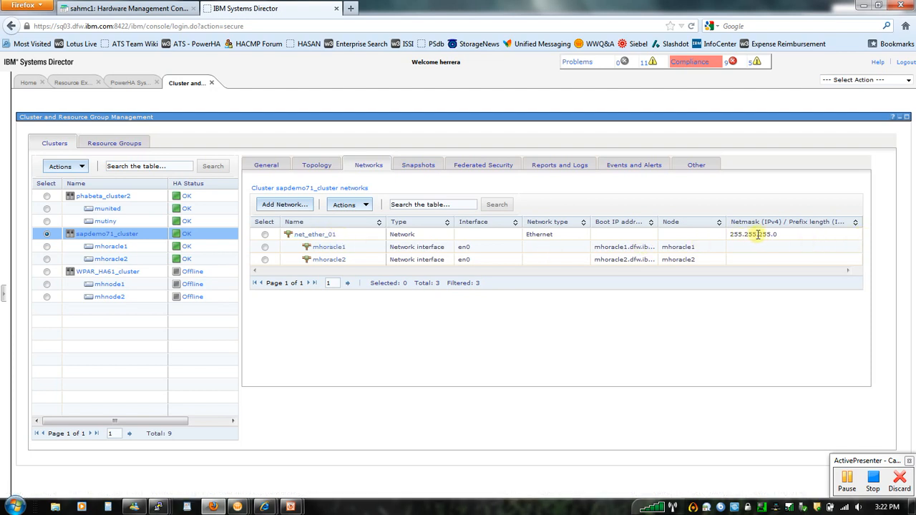
# View sapdemo71_cluster's snapshots with their view choices, and display its saved reports
pyautogui.click(423, 169)
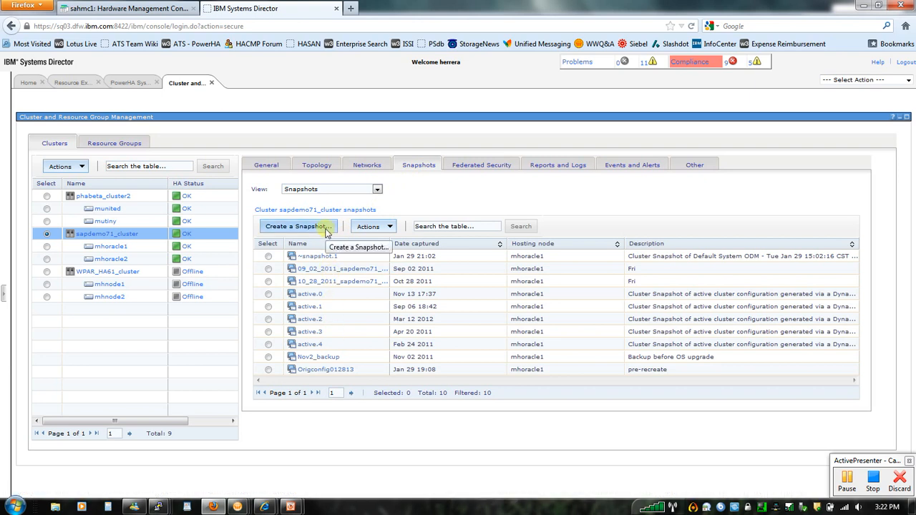
pyautogui.click(376, 191)
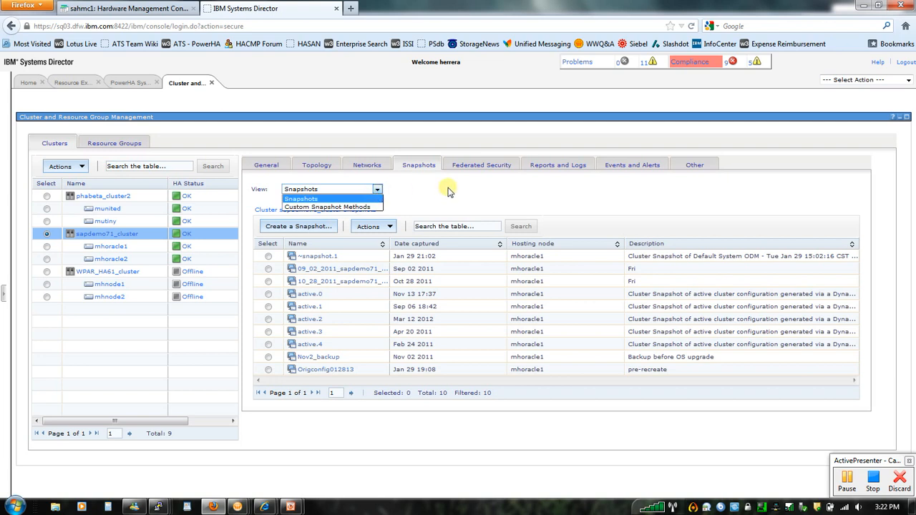
pyautogui.click(463, 170)
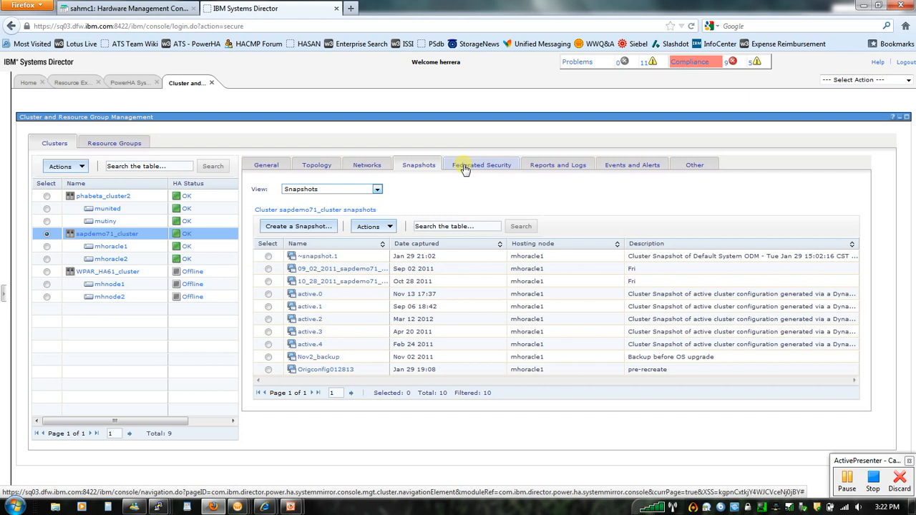
pyautogui.click(556, 168)
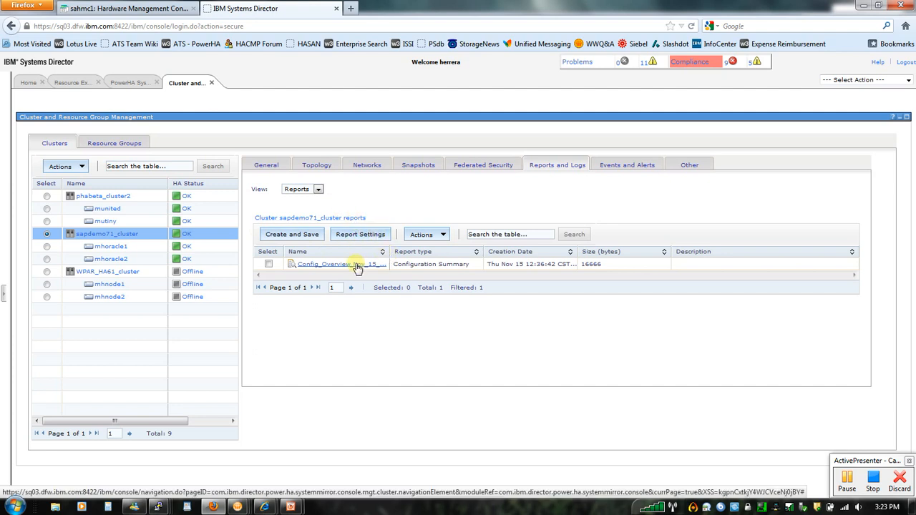
# Display sapdemo71_cluster's log files, and its alerts with the available event view choices
pyautogui.click(319, 189)
pyautogui.click(307, 207)
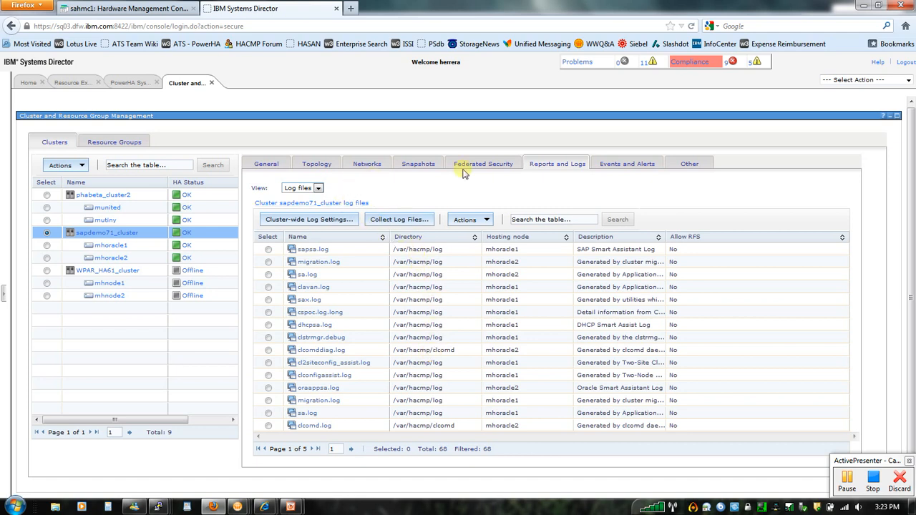
pyautogui.click(629, 169)
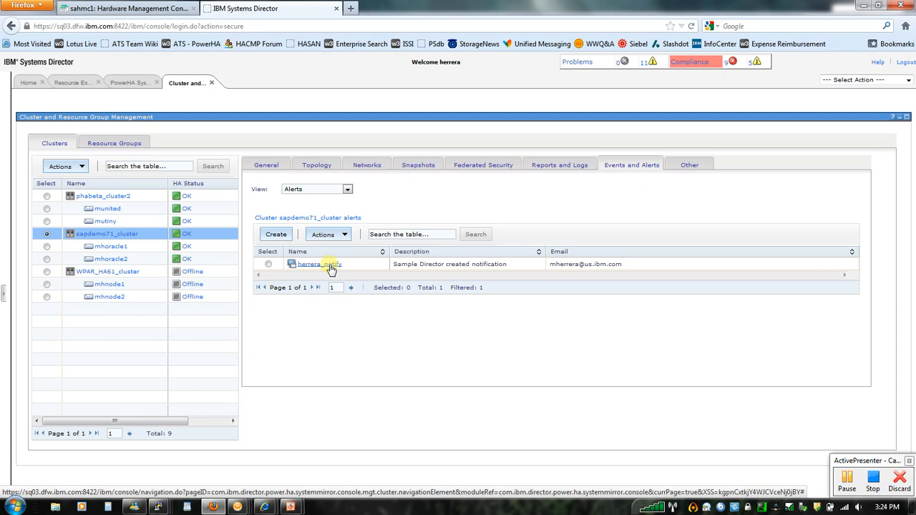
pyautogui.click(347, 190)
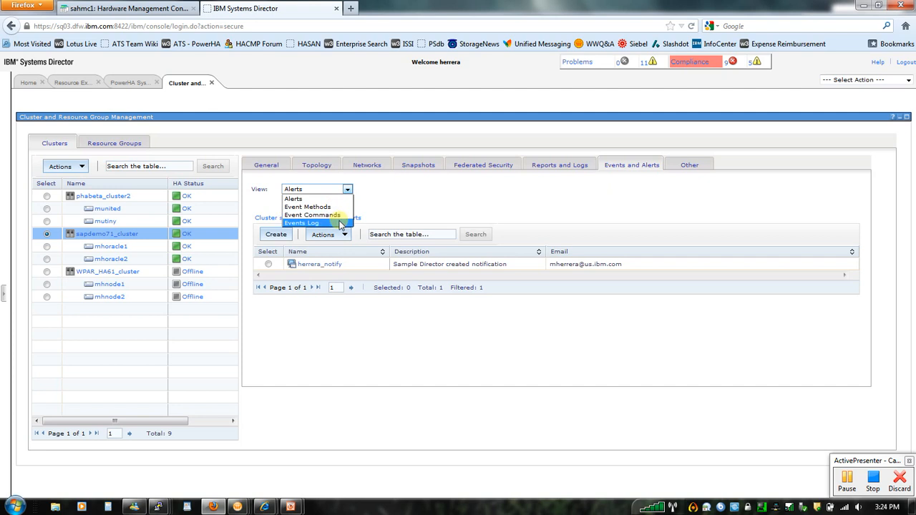
pyautogui.click(689, 168)
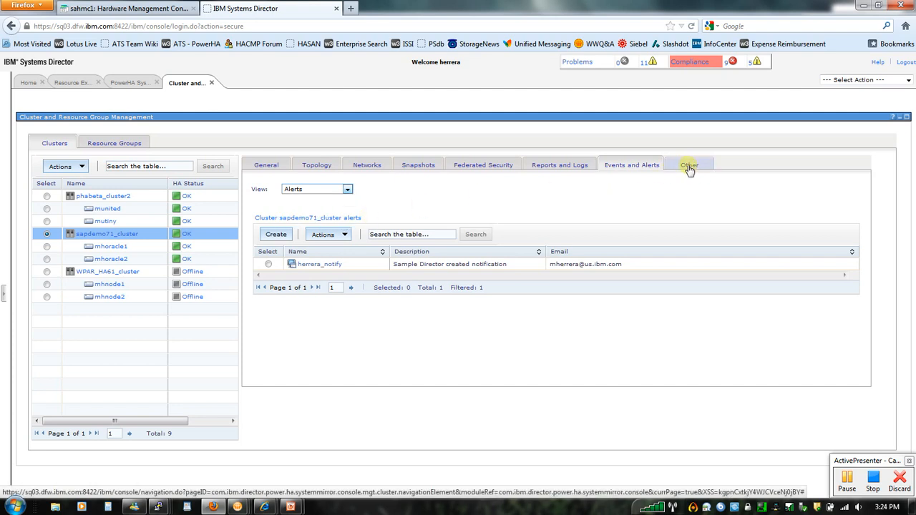
# Display sapdemo71_cluster's file collections, switch to its Repository Disks view and inspect the other view choices
pyautogui.click(689, 168)
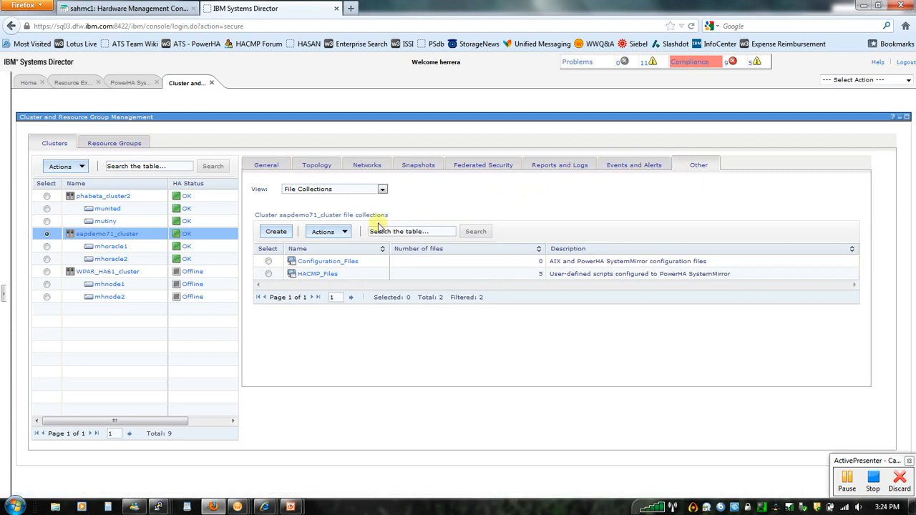
pyautogui.click(383, 191)
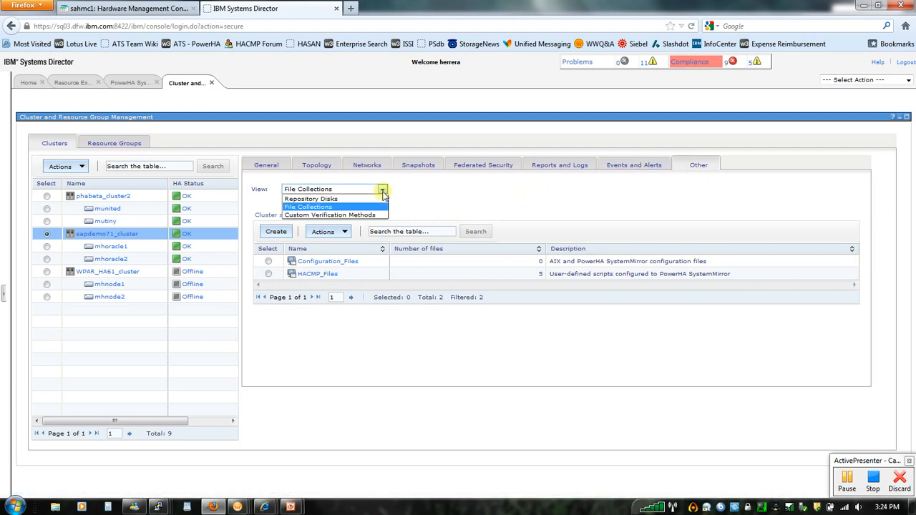
pyautogui.click(333, 199)
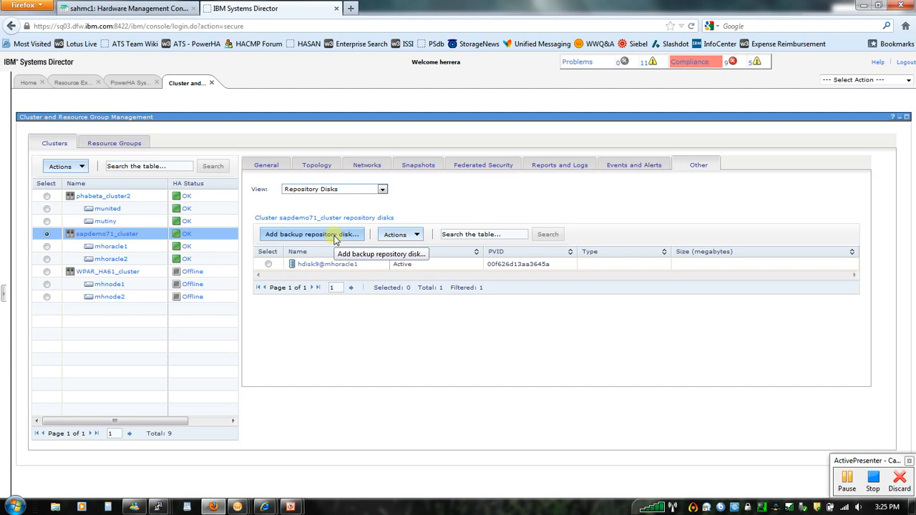
pyautogui.click(383, 189)
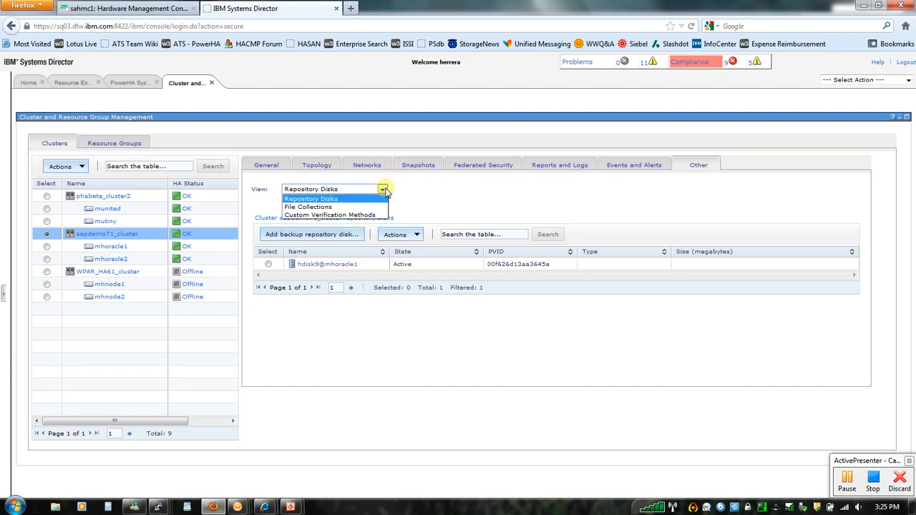
pyautogui.click(548, 166)
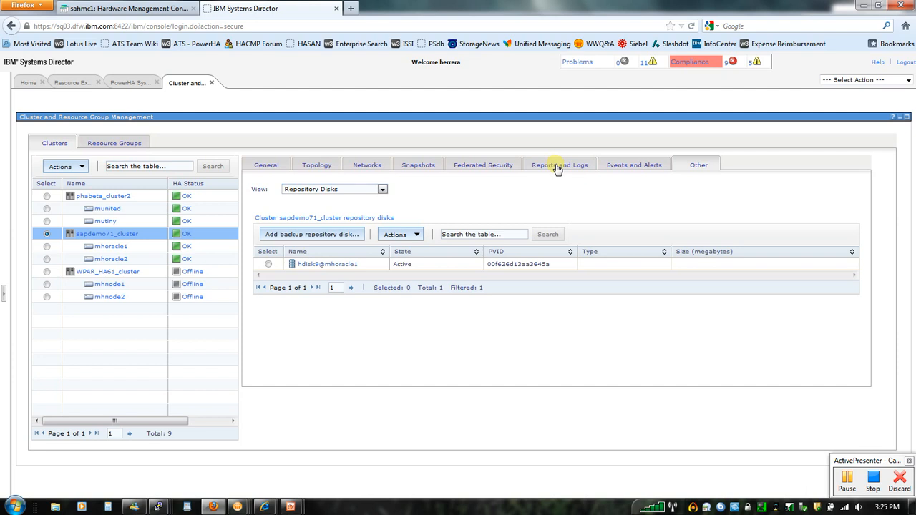
# Display sapdemo71_cluster's saved reports again and inspect the Config_Overview_Nov_15_2012 report's properties and available actions
pyautogui.click(557, 168)
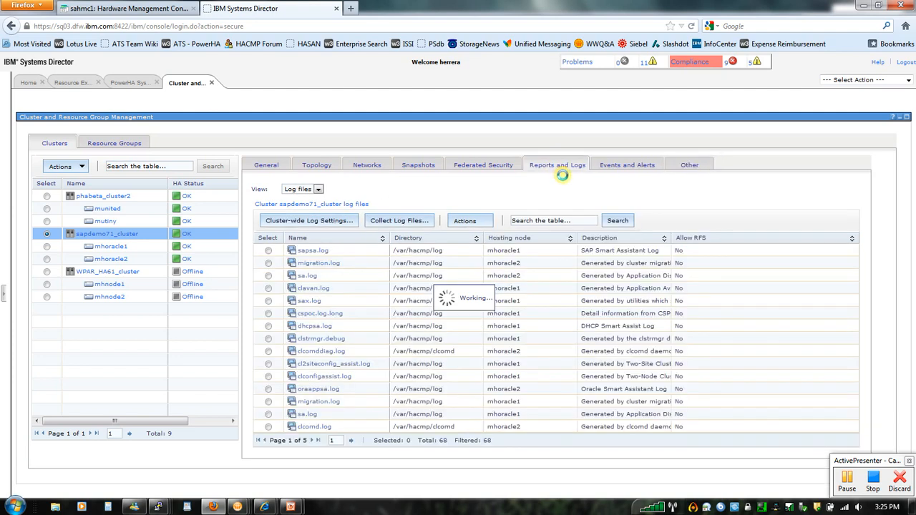
pyautogui.click(315, 190)
pyautogui.click(312, 200)
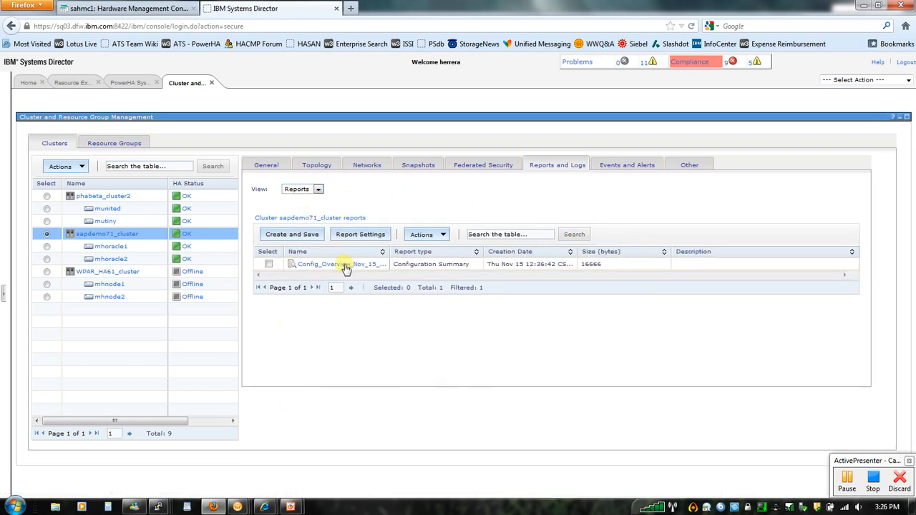
pyautogui.click(346, 265)
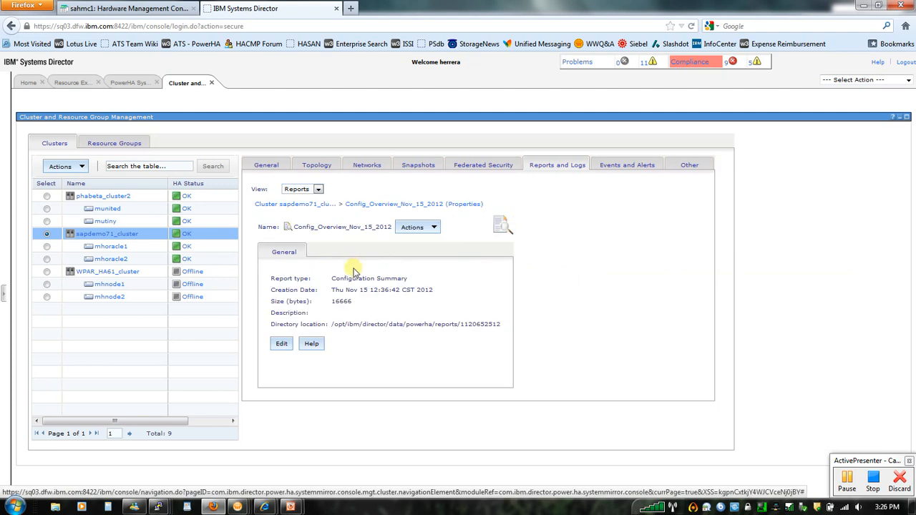
pyautogui.click(435, 228)
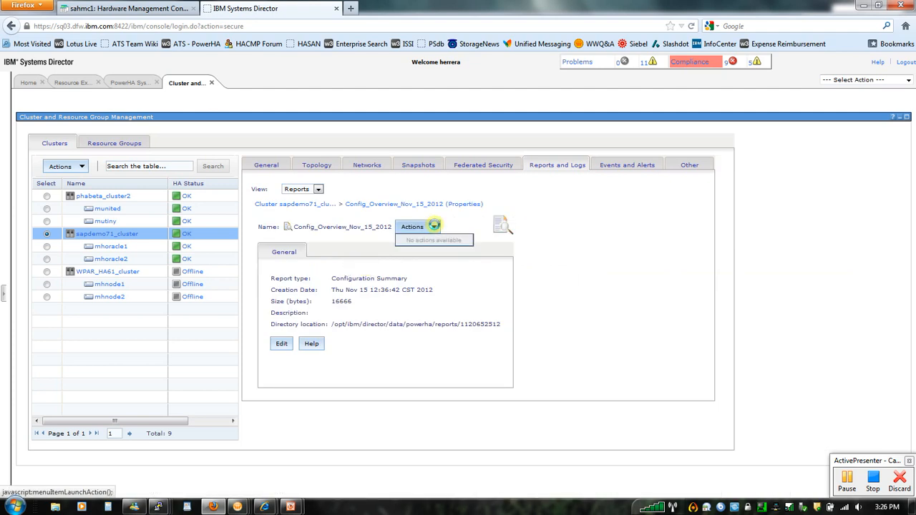
pyautogui.click(429, 240)
pyautogui.click(328, 216)
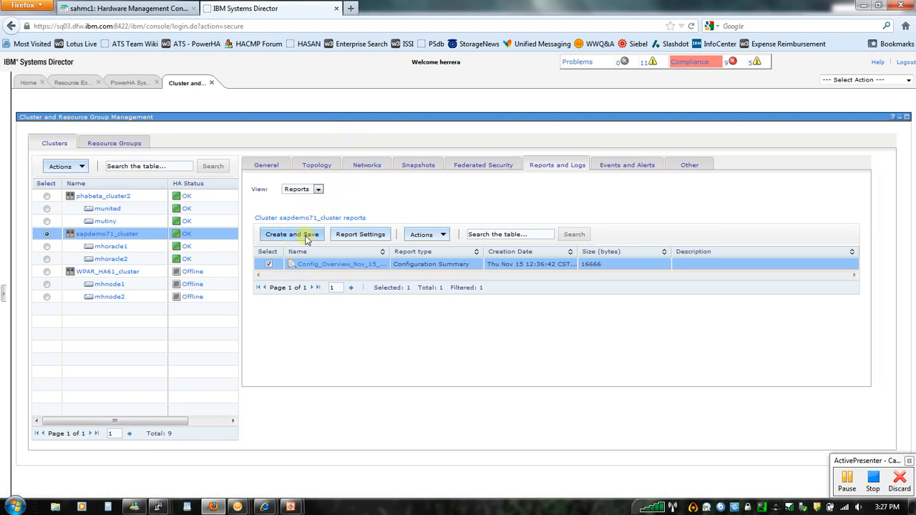
# Try to create and save a Configuration Summary report named "Cluster Summary" with the description "February 2013 Report"
pyautogui.click(302, 237)
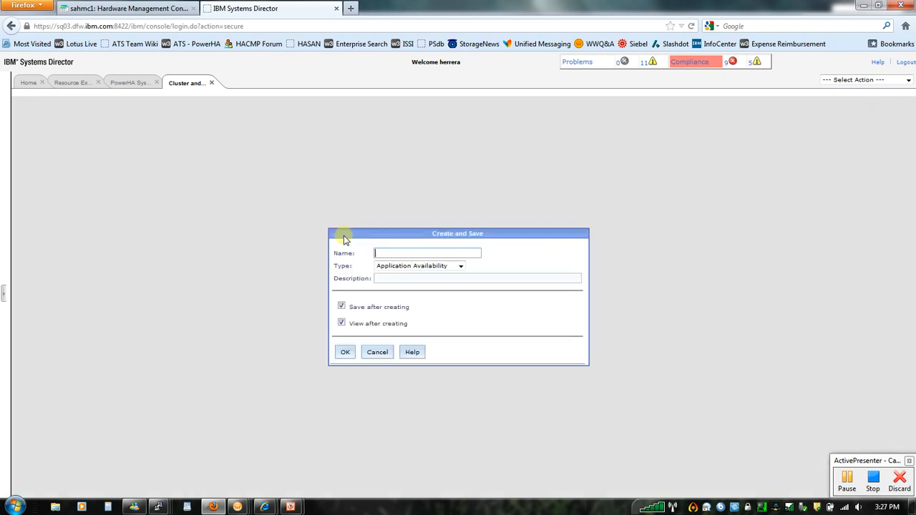
pyautogui.click(387, 252)
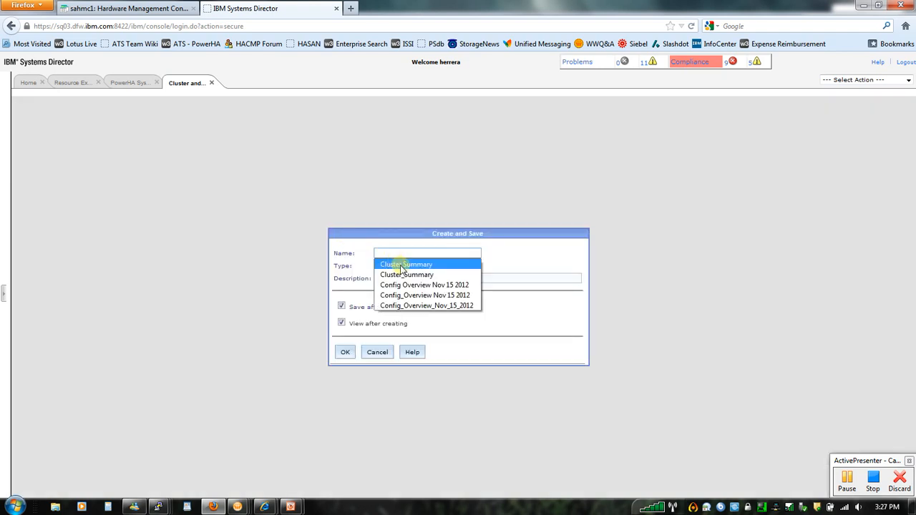
pyautogui.click(402, 264)
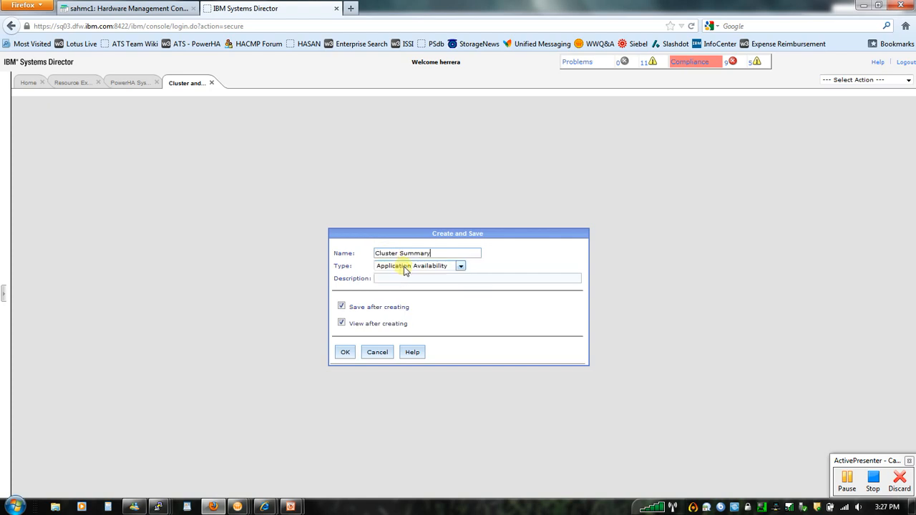
pyautogui.click(458, 265)
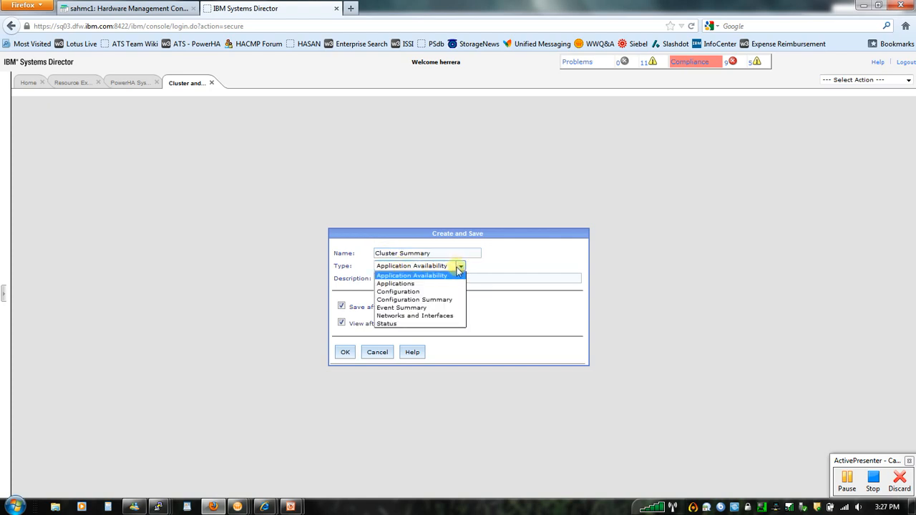
pyautogui.click(425, 299)
pyautogui.click(390, 279)
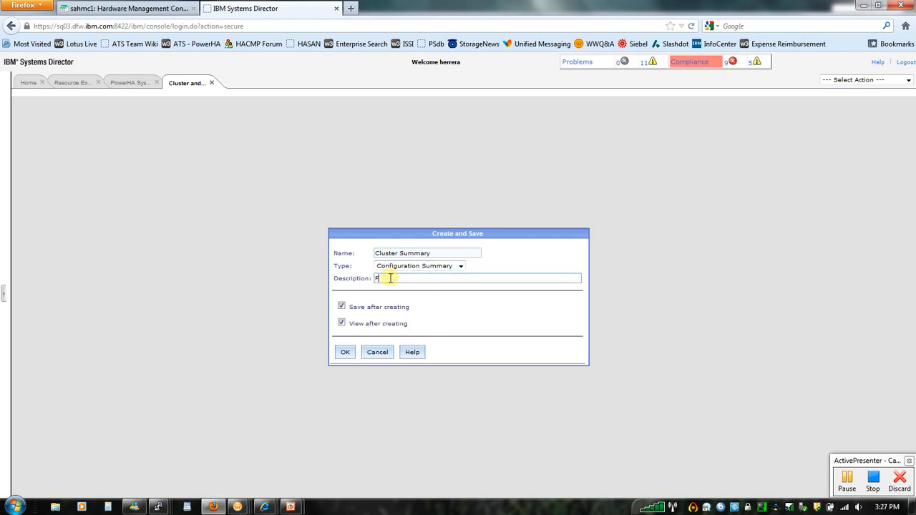
pyautogui.write('February 2013 Report')
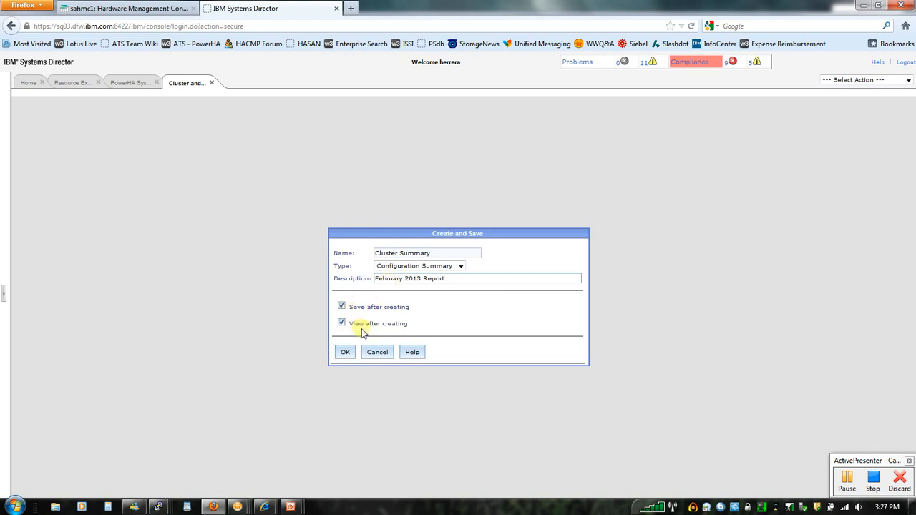
pyautogui.click(345, 353)
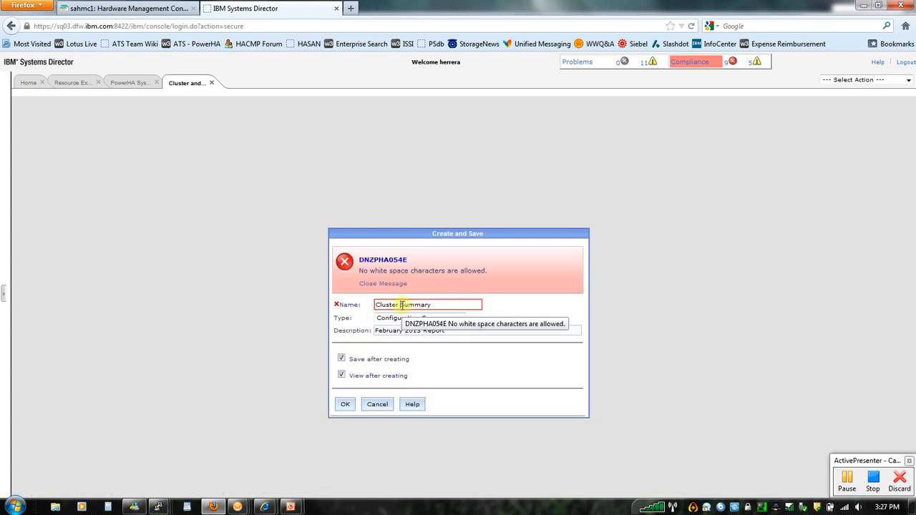
# Change the new report's name to Cluster_Summary and create it
pyautogui.click(402, 305)
pyautogui.press('BackSpace')
pyautogui.write('_')
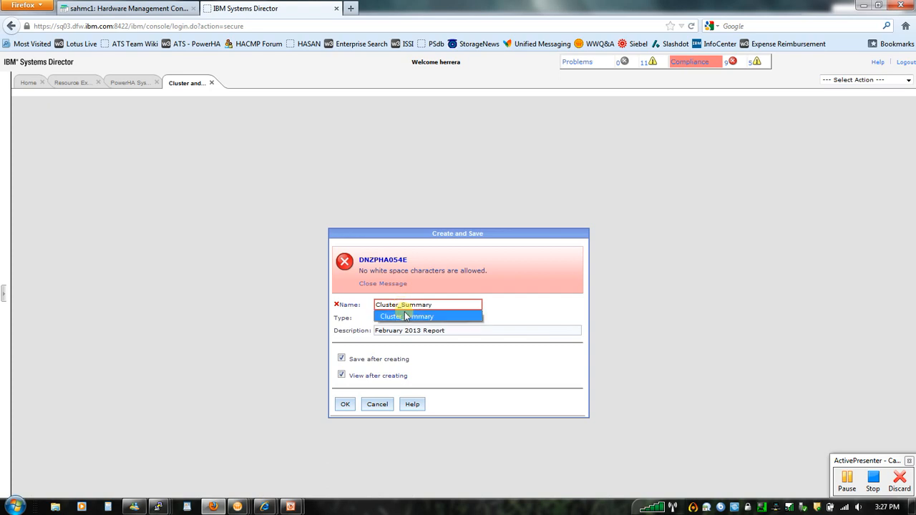
pyautogui.click(406, 317)
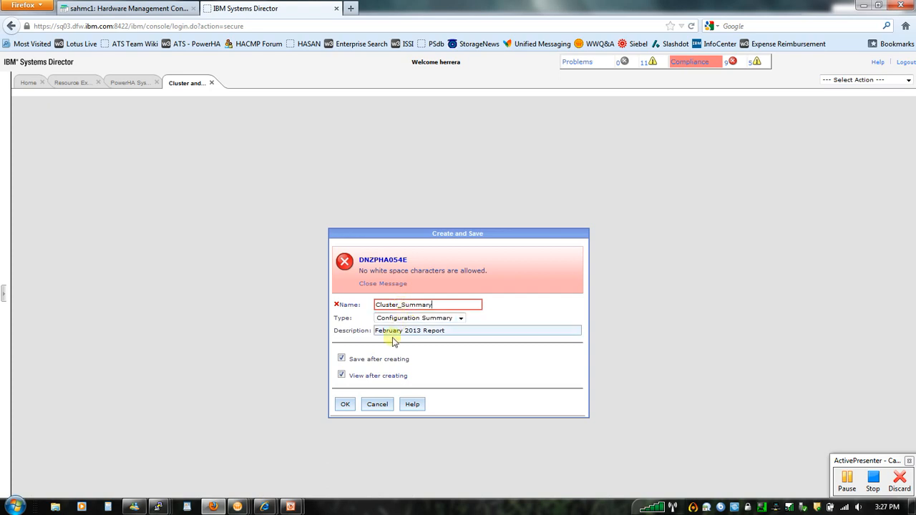
pyautogui.click(349, 404)
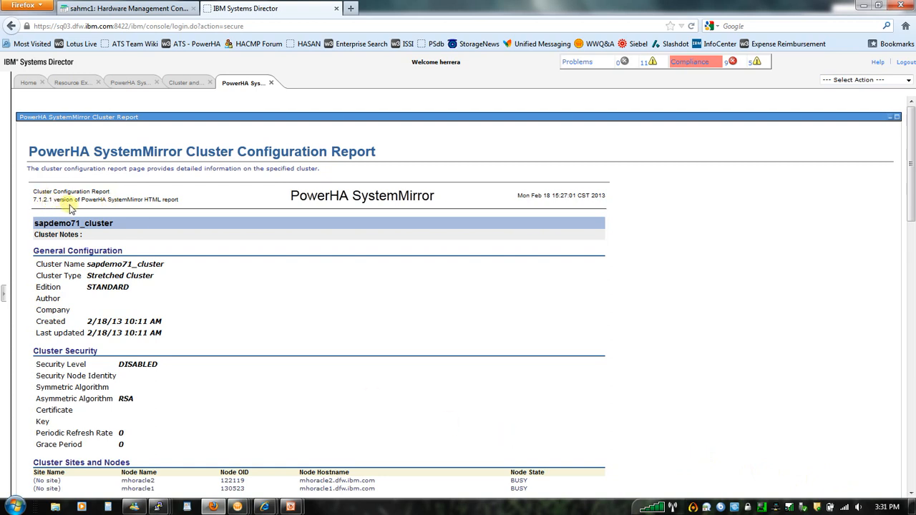
# Examine the sapdemo71_cluster configuration report from general configuration through networks, resource groups, volume groups and file collections to cluster events
pyautogui.moveTo(910, 161); pyautogui.dragTo(911, 188)
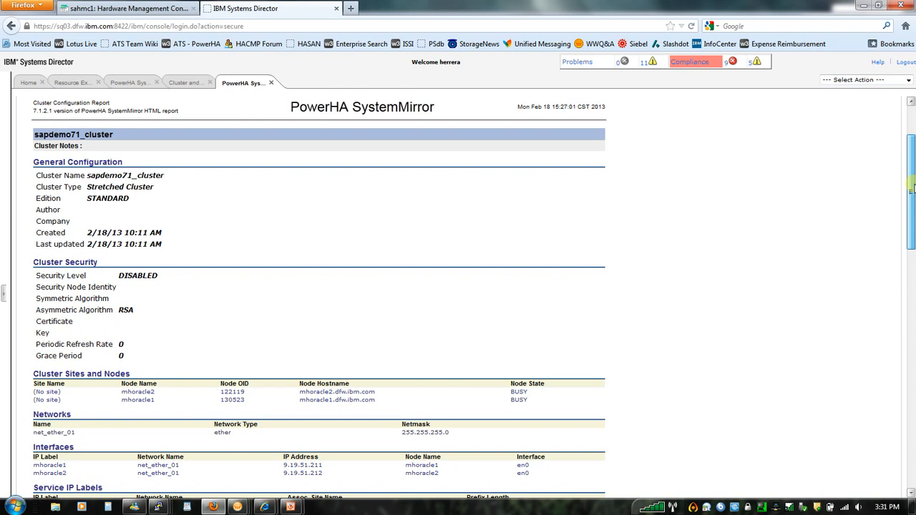
pyautogui.moveTo(911, 189); pyautogui.dragTo(911, 247)
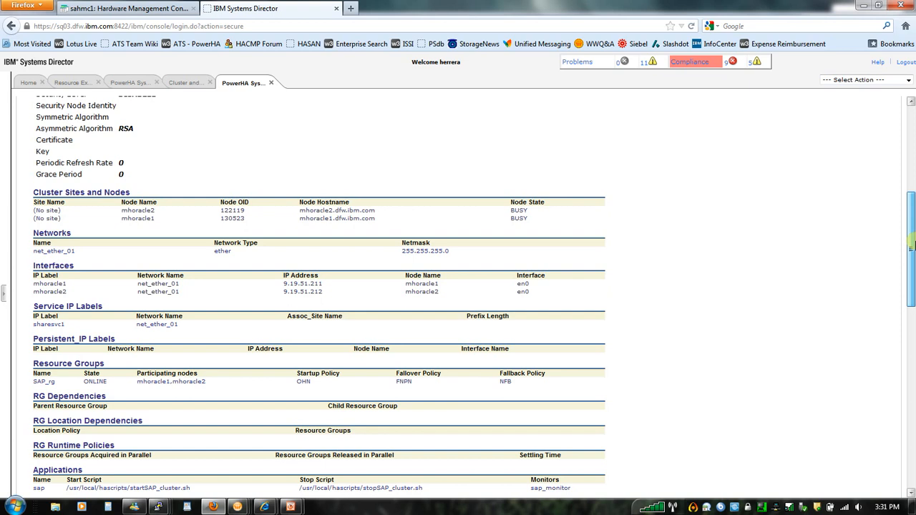
pyautogui.moveTo(912, 247); pyautogui.dragTo(912, 270)
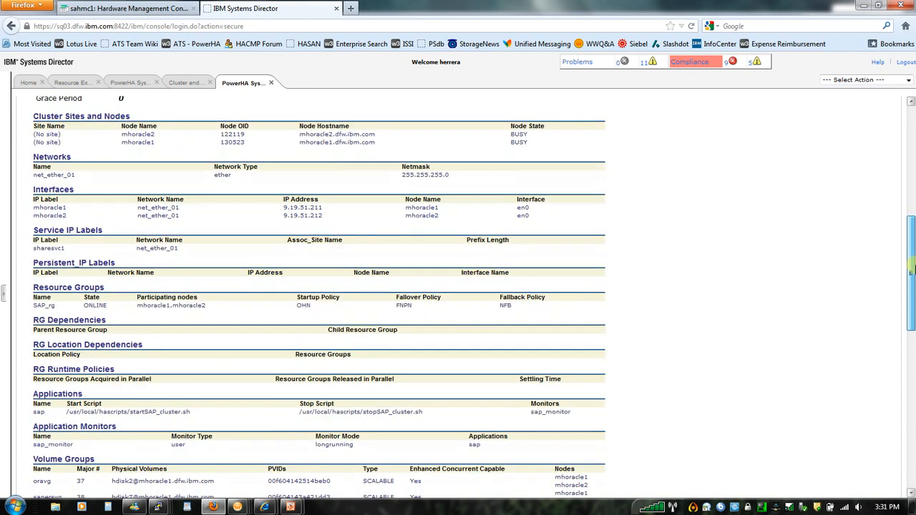
pyautogui.moveTo(912, 270); pyautogui.dragTo(911, 301)
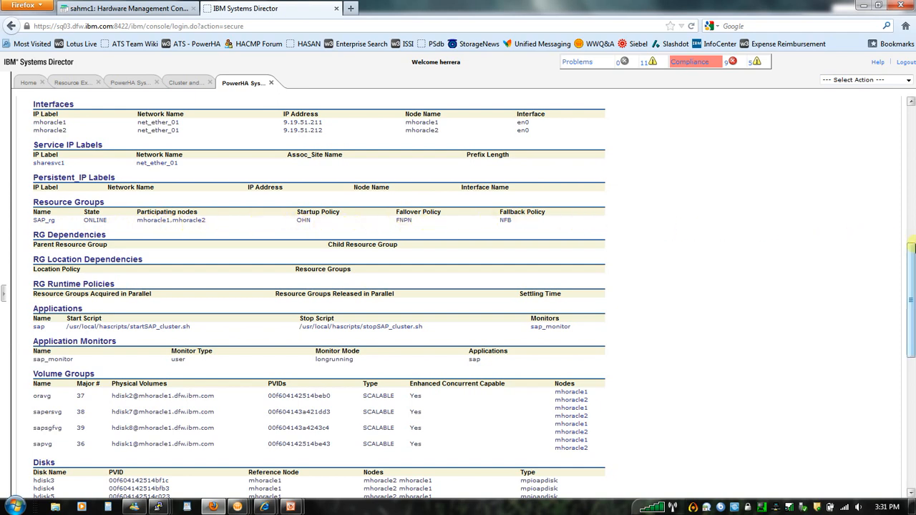
pyautogui.moveTo(911, 248); pyautogui.dragTo(912, 296)
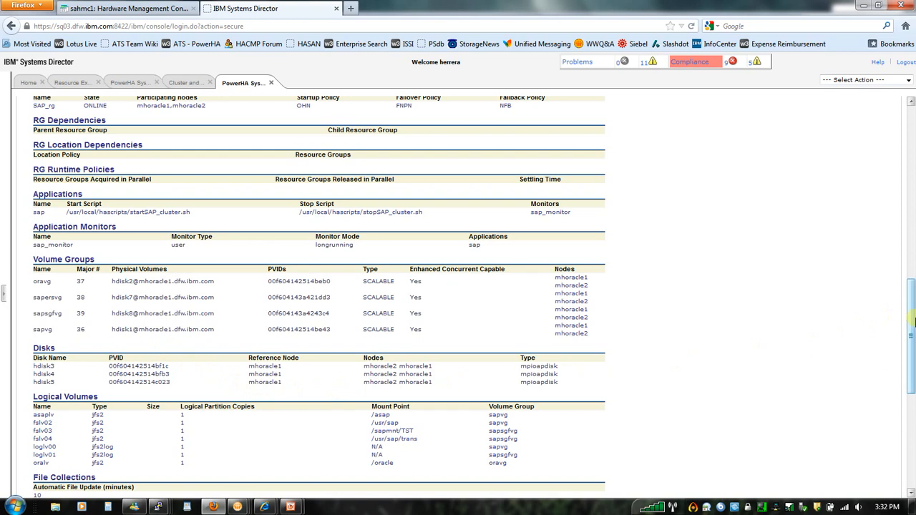
pyautogui.moveTo(912, 322); pyautogui.dragTo(911, 368)
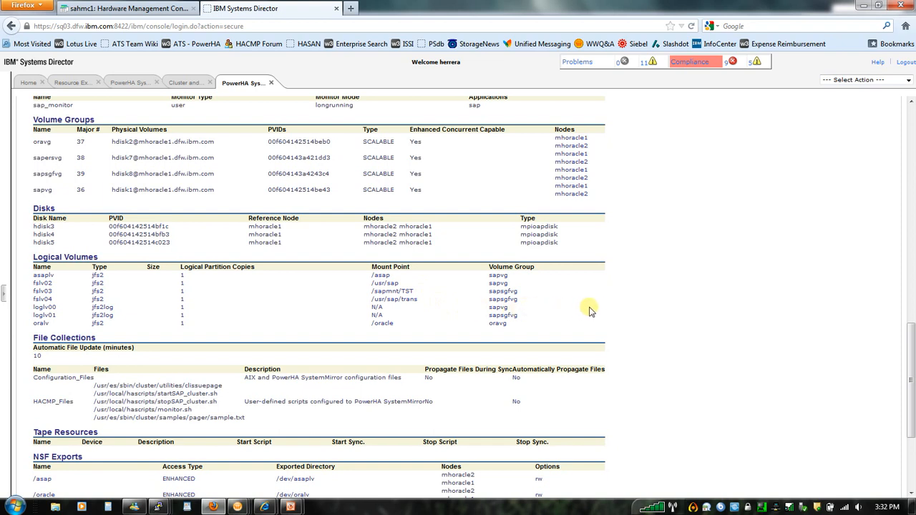
pyautogui.moveTo(905, 350); pyautogui.dragTo(911, 408)
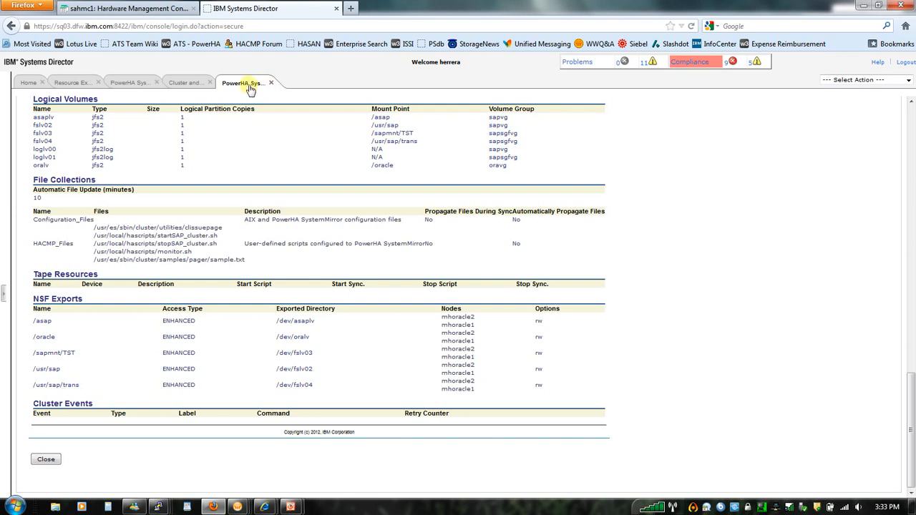
# Return to sapdemo71_cluster's saved reports and deselect the Config_Overview_Nov_15_2012 report
pyautogui.click(186, 83)
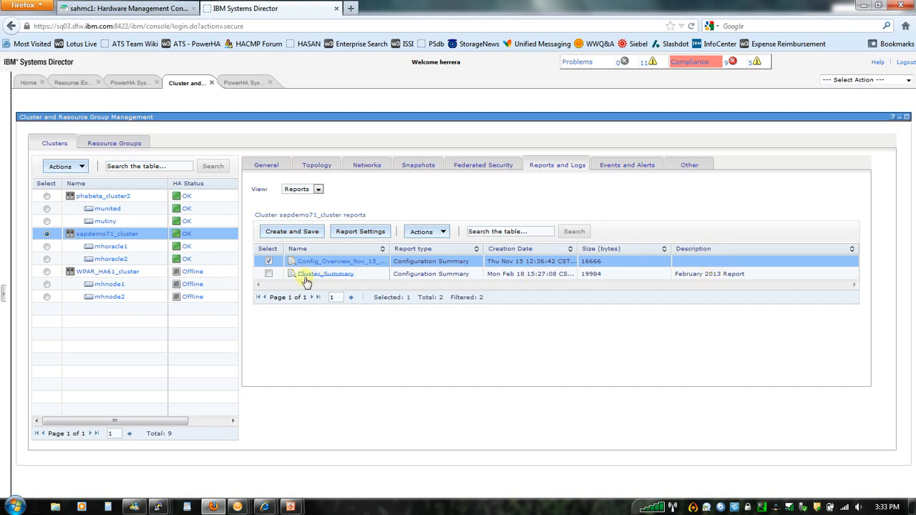
pyautogui.click(270, 260)
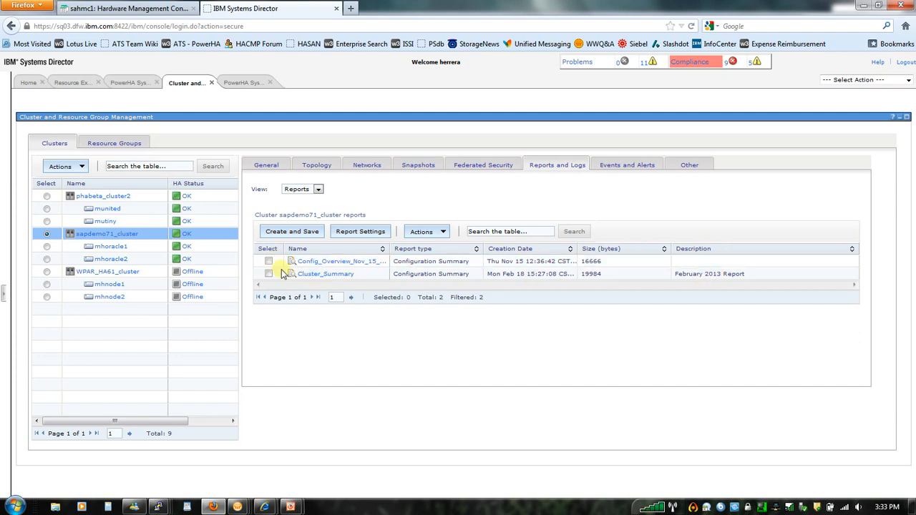